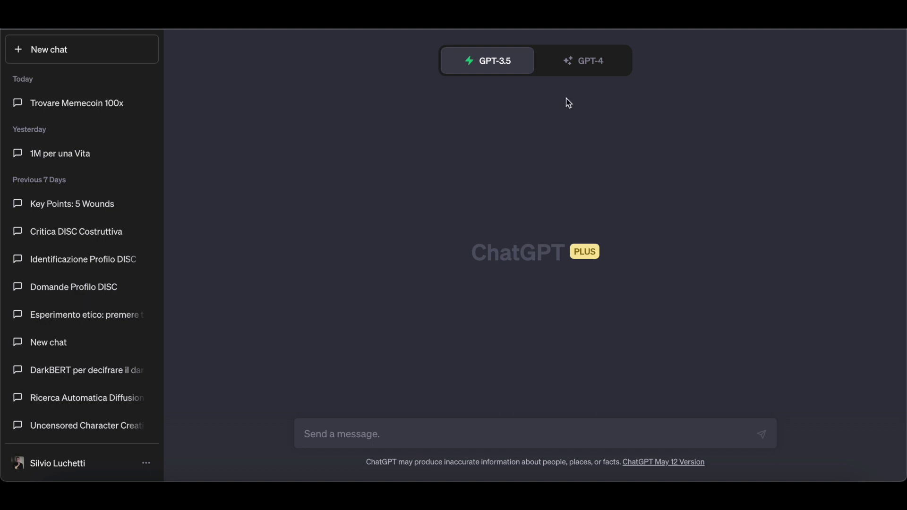
click(497, 68)
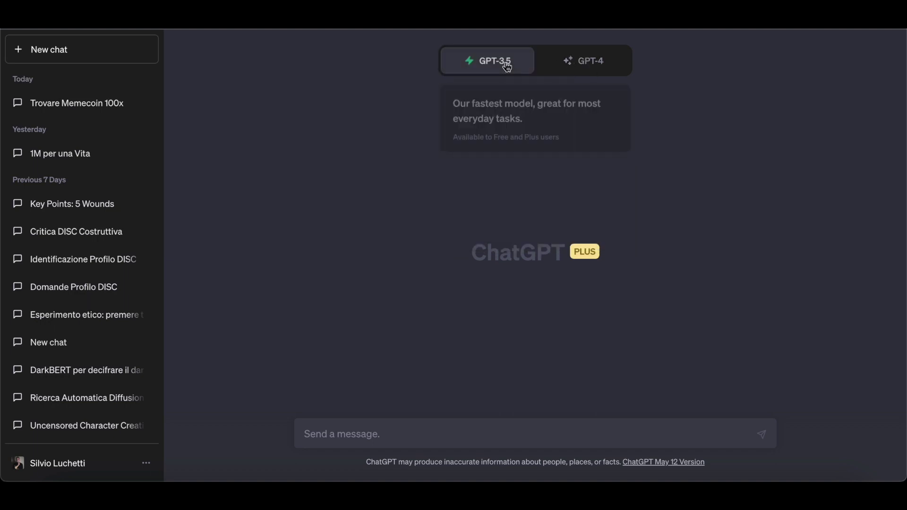
mouse_move(581, 61)
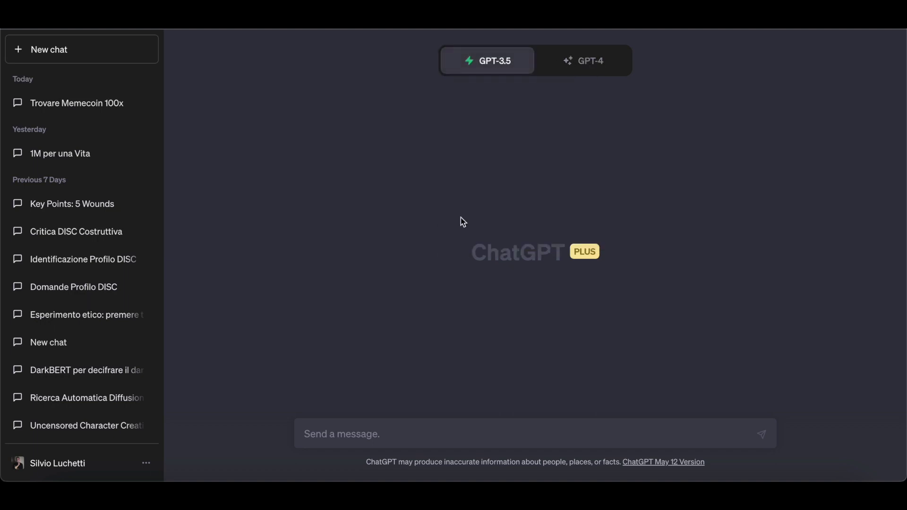
Check the Web browsing and Plugins options in the beta features settings and close the settings.
click(148, 467)
click(128, 402)
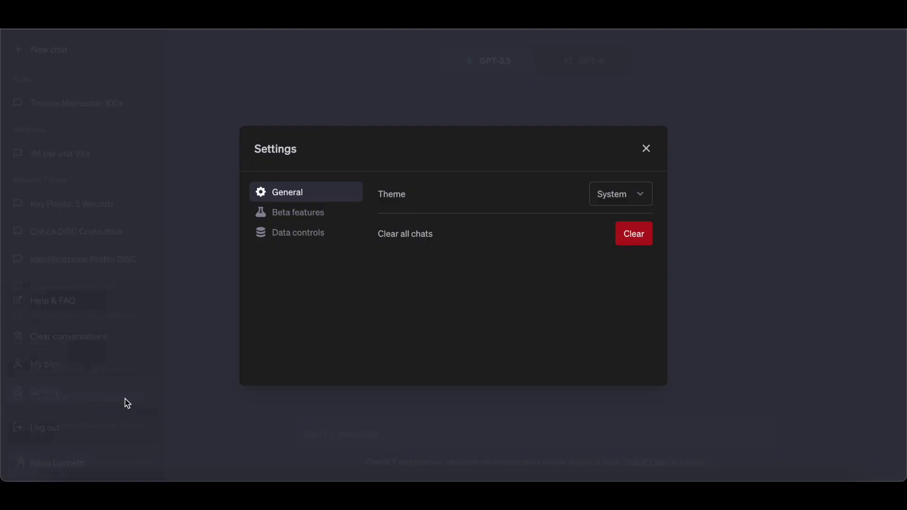
click(314, 216)
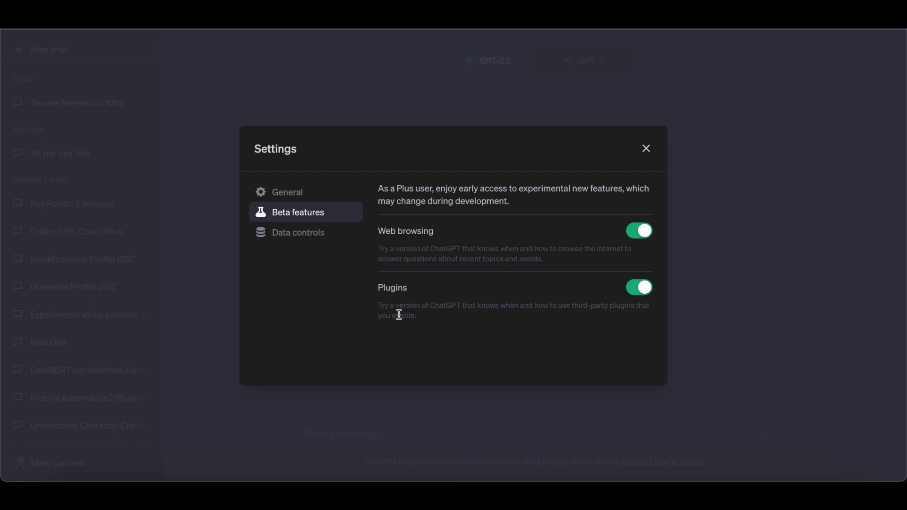
click(646, 150)
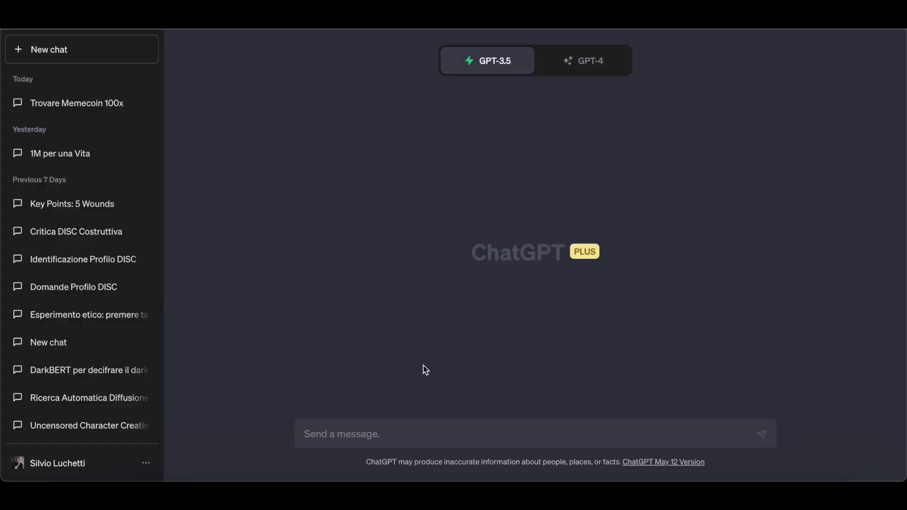
Set the chat model to GPT-4 with Browsing.
click(589, 64)
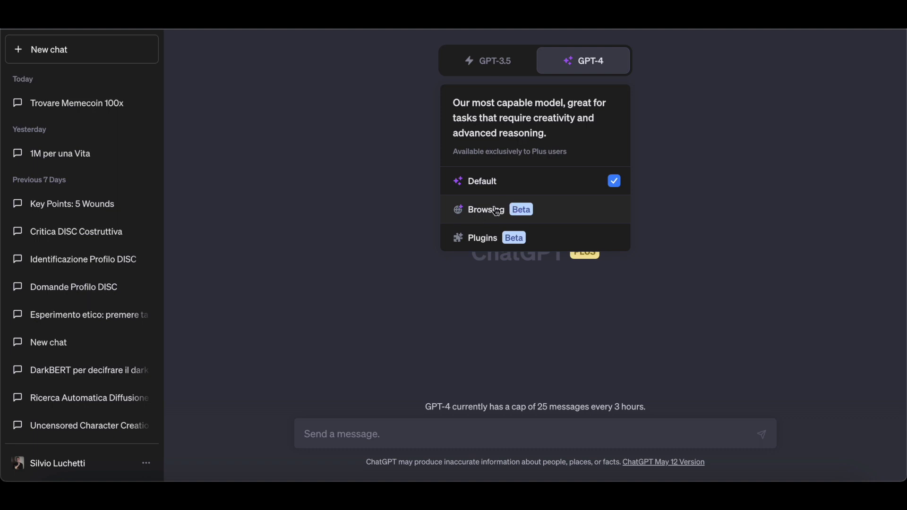
click(483, 217)
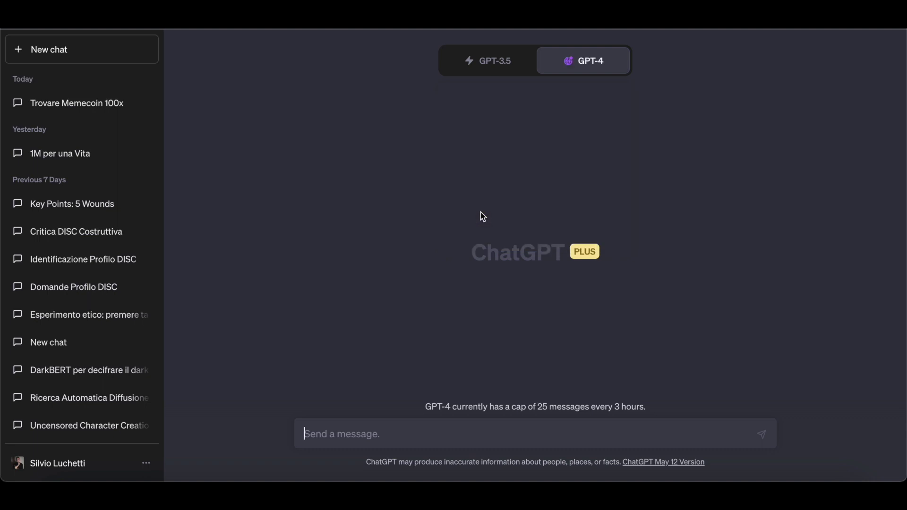
mouse_move(581, 67)
click(345, 433)
Open the personal website to be analysed in a new browser tab and return to the ChatGPT conversation.
key(super+t)
text(silv)
key(Return)
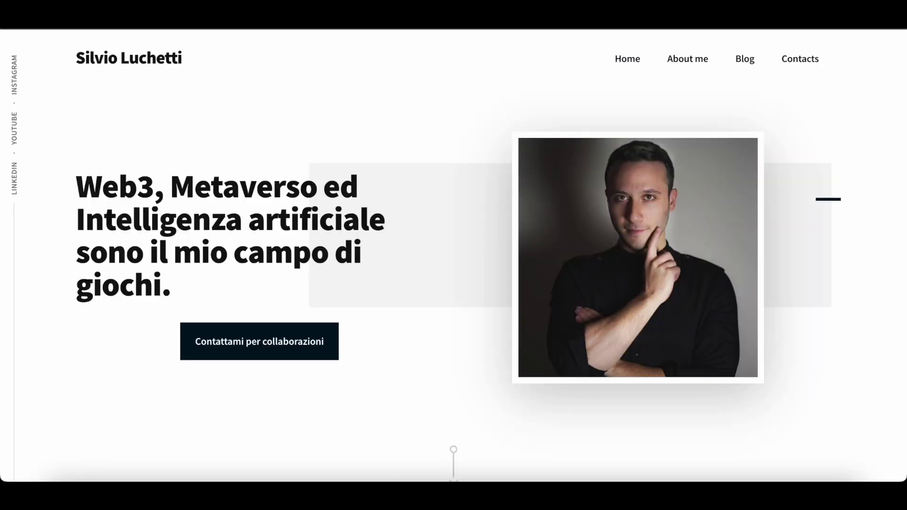
click(108, 19)
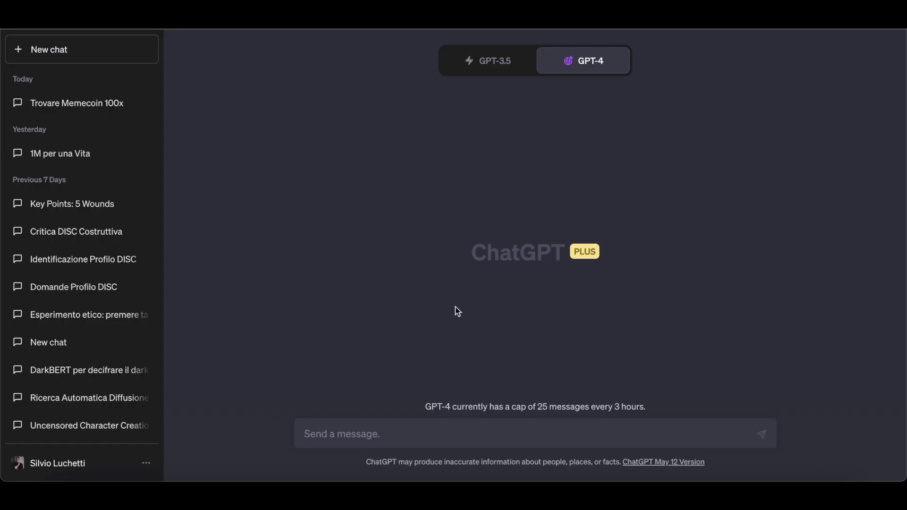
Start the message with "Analizza il sito:" followed by the personal website's URL and a blank line.
click(344, 434)
text(Analizza il sito)
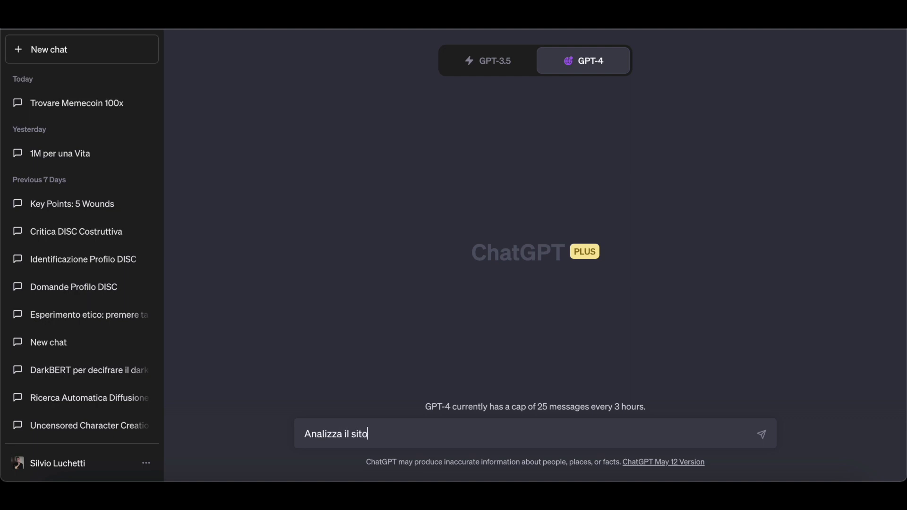
text(:)
text(https://silvioluchetti.it/)
key(shift+Return)
key(shift+Return)
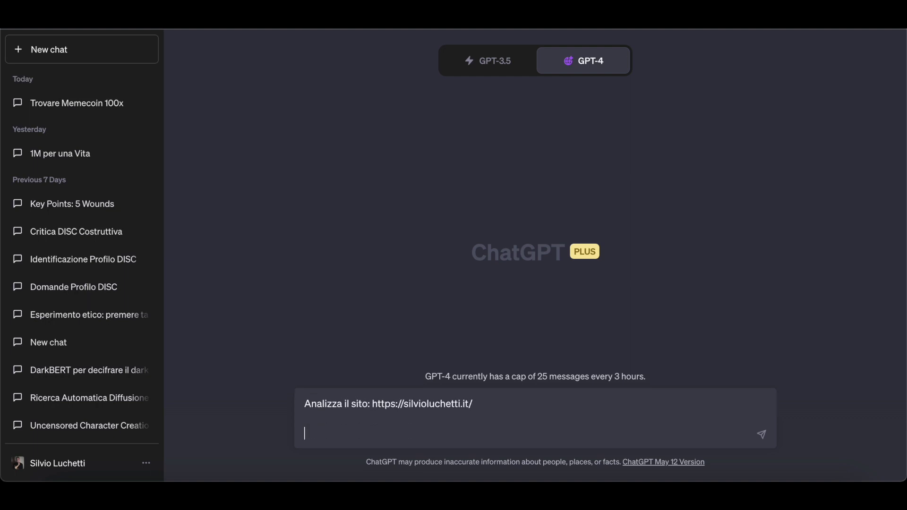
Add "Fammi un'analisi SEO e dammi una lista di migliorie che posso applicare." to the message and send it.
text(Fammi un'analisi SEO e )
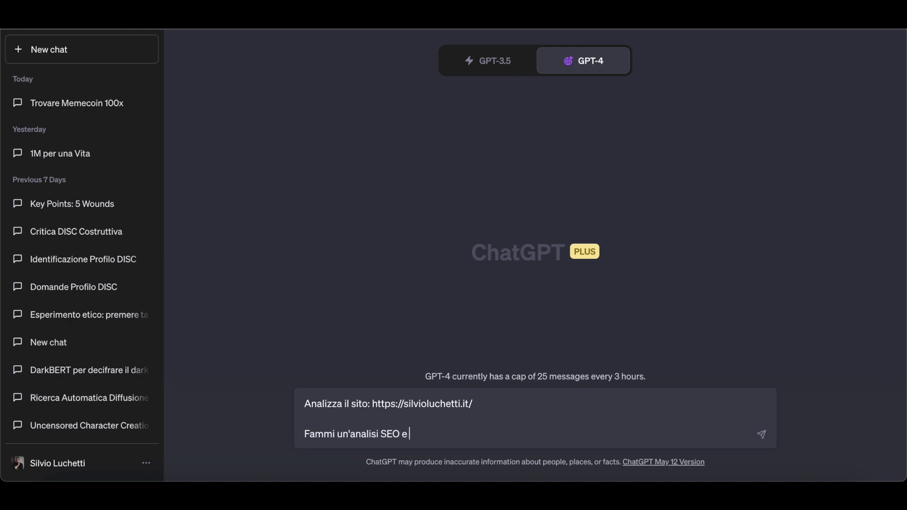
text(dammi una lista di migliori)
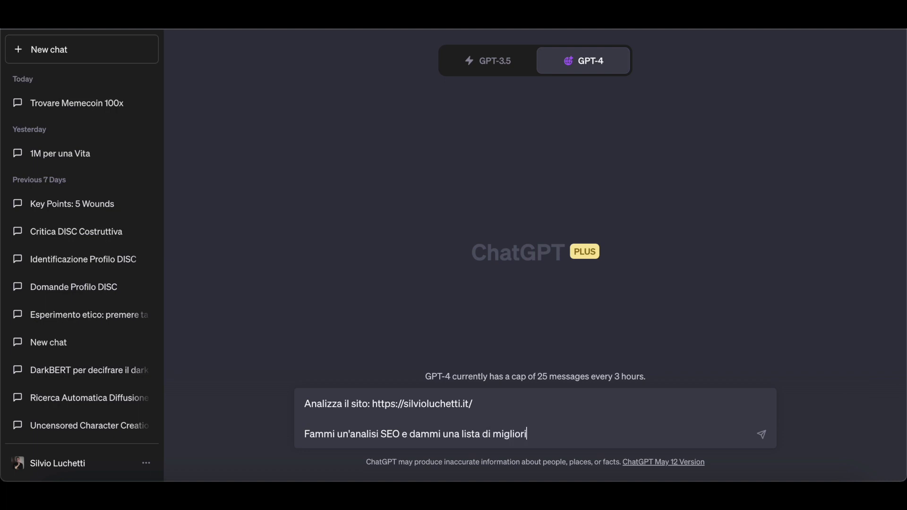
text(e che posso applicare.)
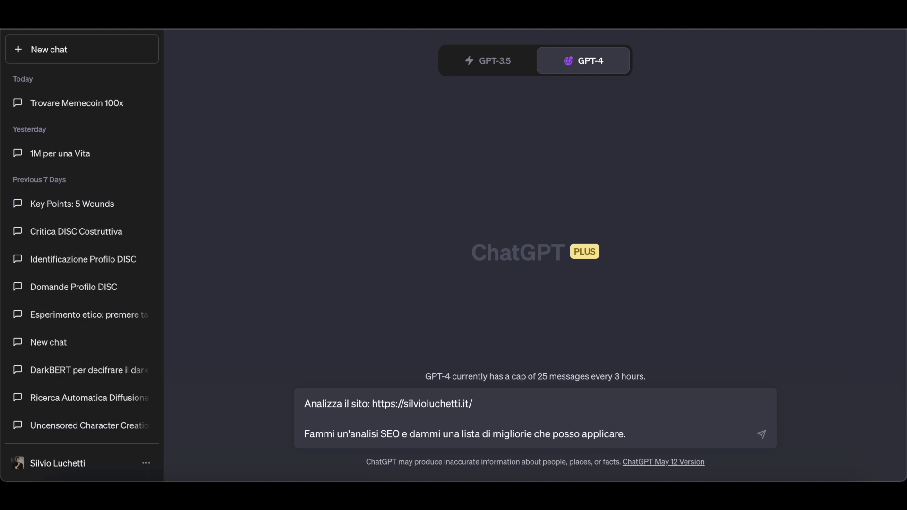
key(Return)
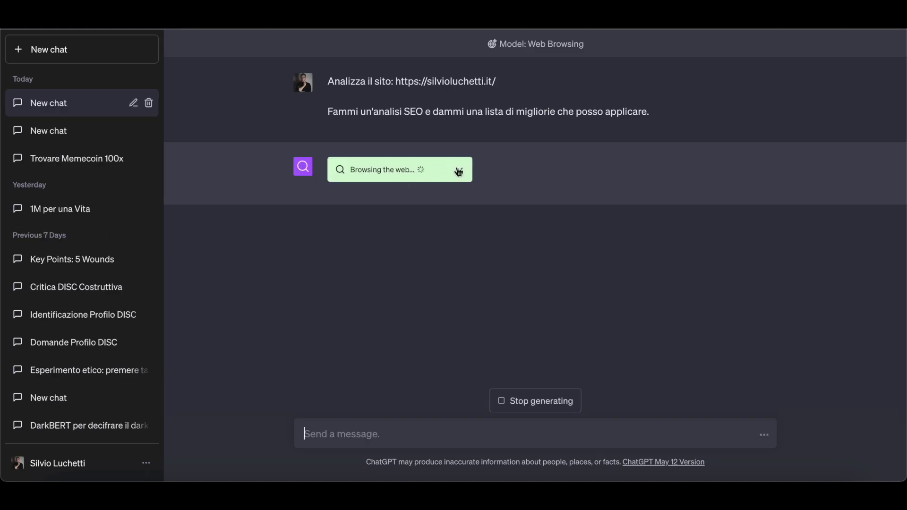
Expand the response's browsing details and view the linked ahrefs.com SEO Checker page.
click(458, 172)
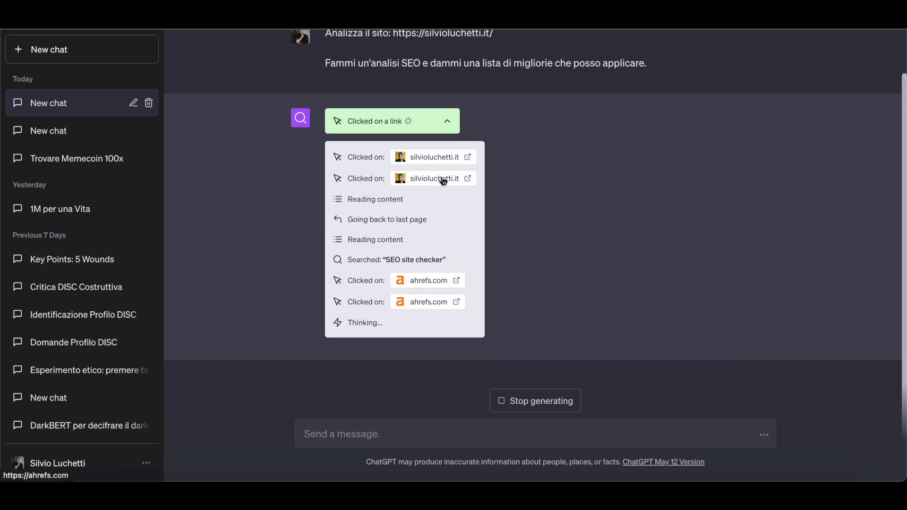
click(431, 284)
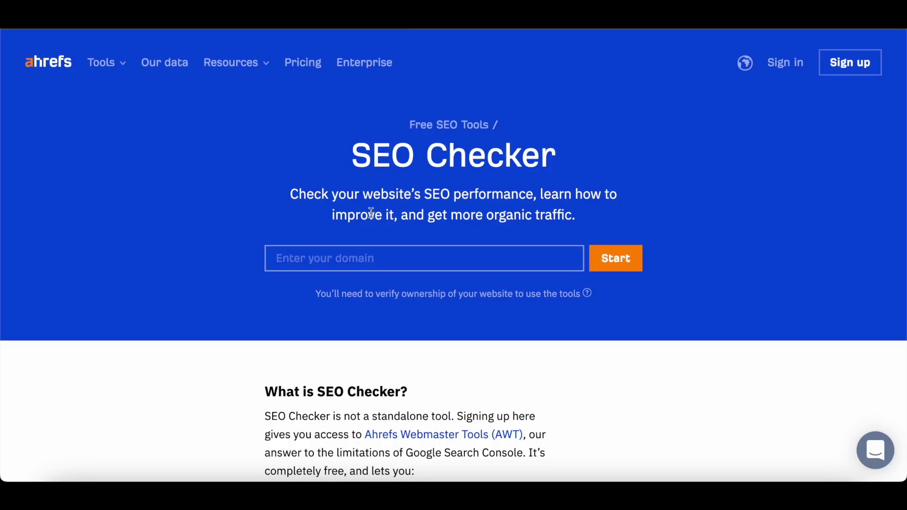
scroll(371, 214, down, 1)
click(316, 202)
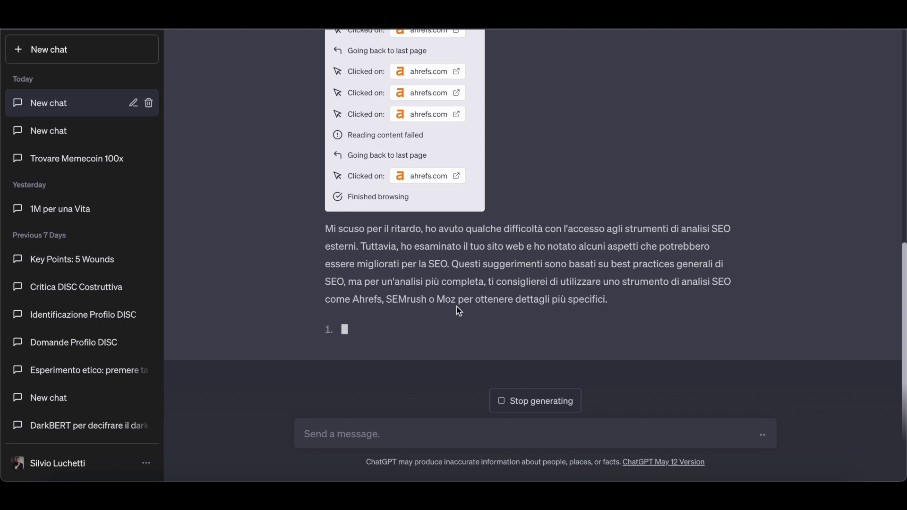
Read the SEO suggestions in the response and review the list of browsing actions above them.
drag(457, 300, 352, 302)
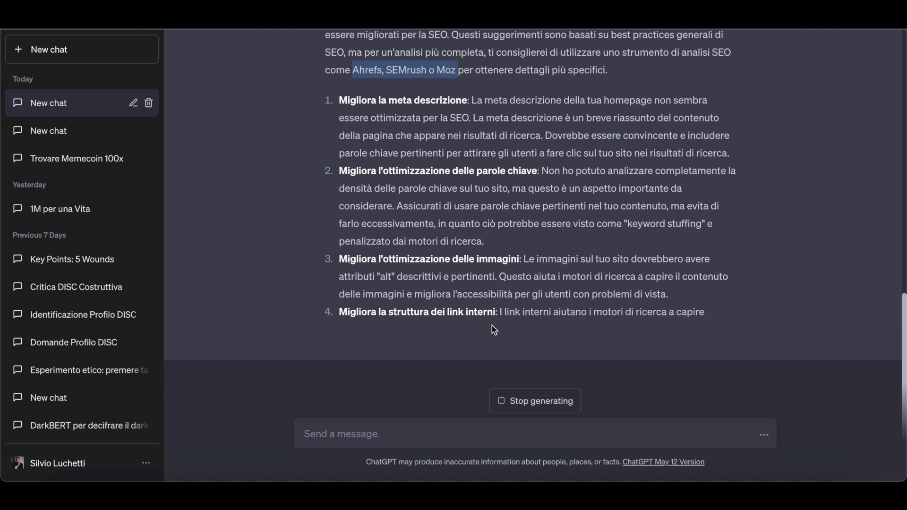
scroll(491, 325, up, 2)
scroll(492, 325, up, 6)
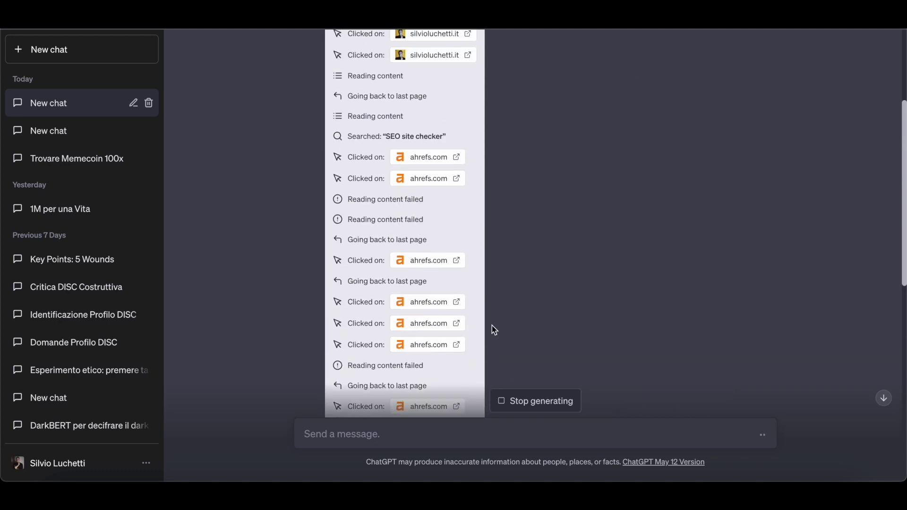
scroll(492, 326, down, 8)
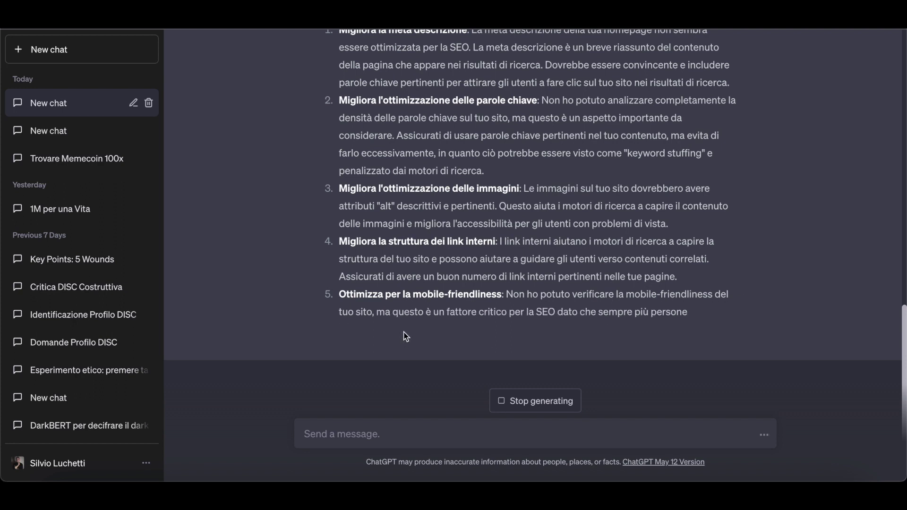
scroll(480, 134, up, 2)
scroll(481, 134, up, 2)
scroll(481, 135, down, 4)
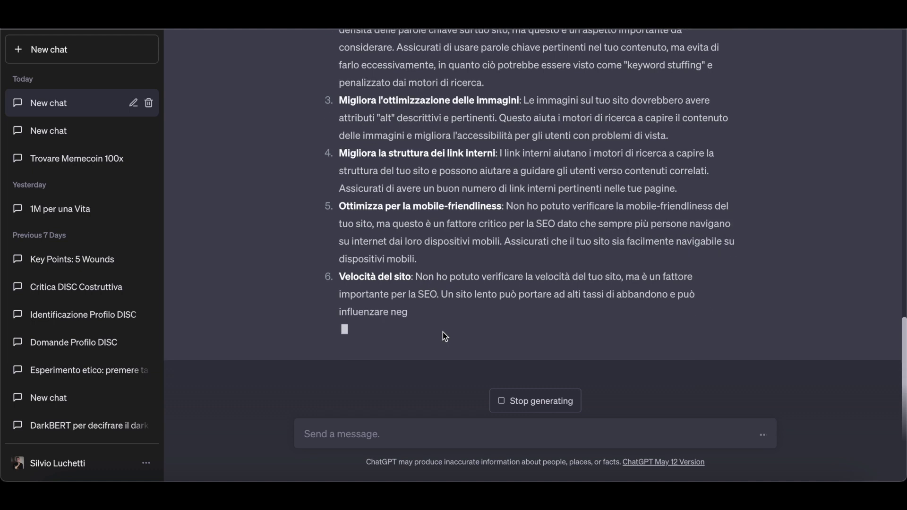
scroll(445, 206, up, 8)
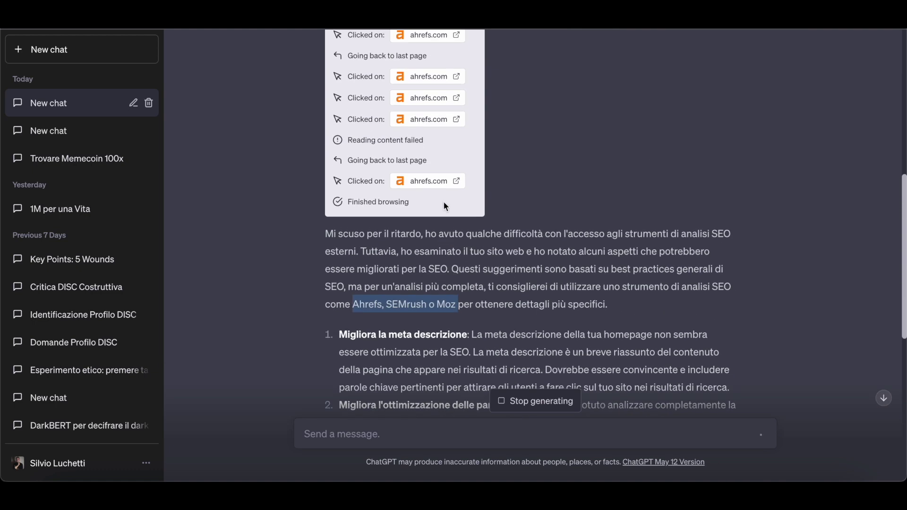
scroll(445, 207, up, 5)
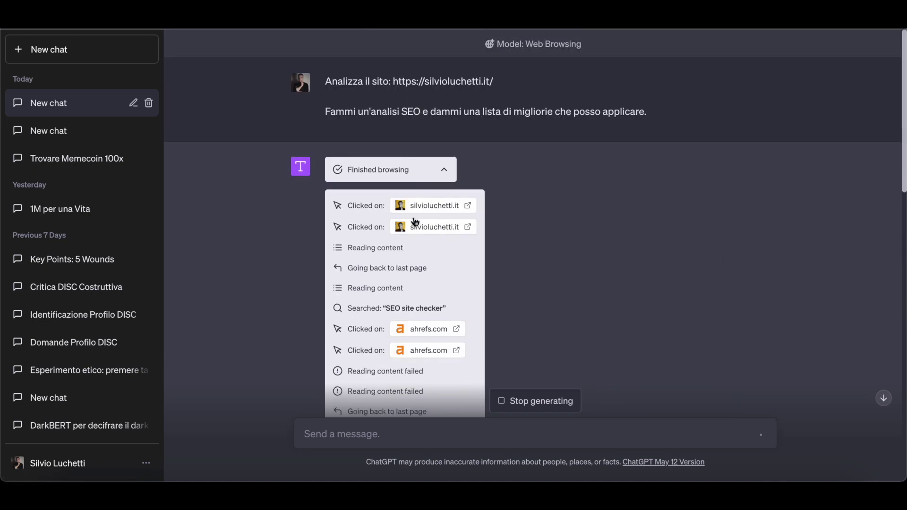
scroll(415, 221, down, 13)
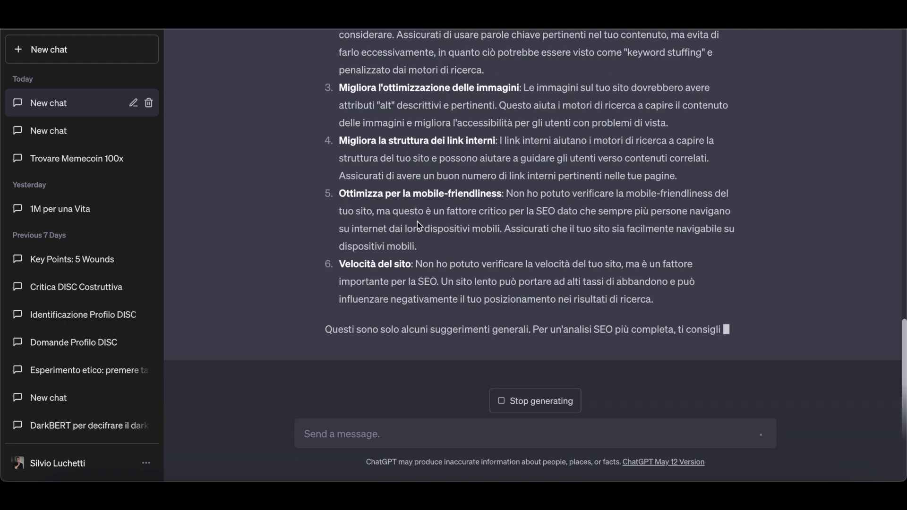
scroll(487, 154, up, 3)
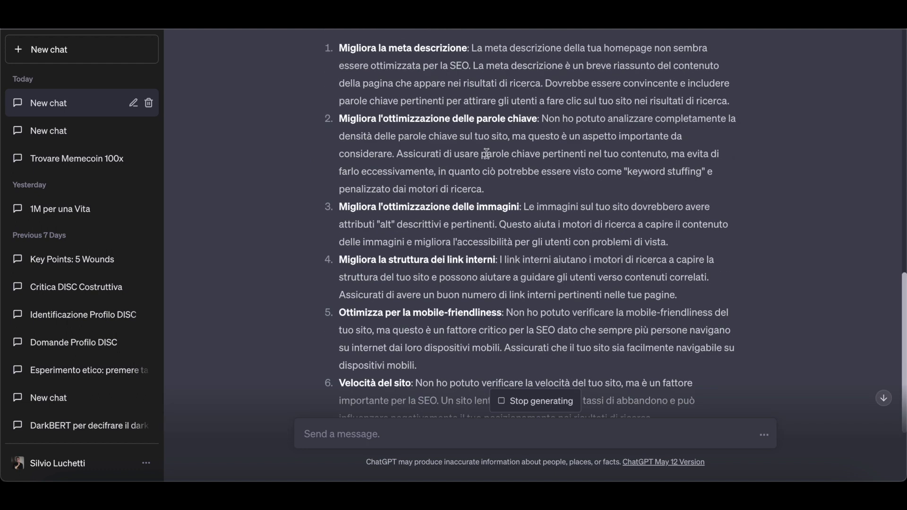
scroll(487, 154, up, 3)
scroll(475, 121, down, 5)
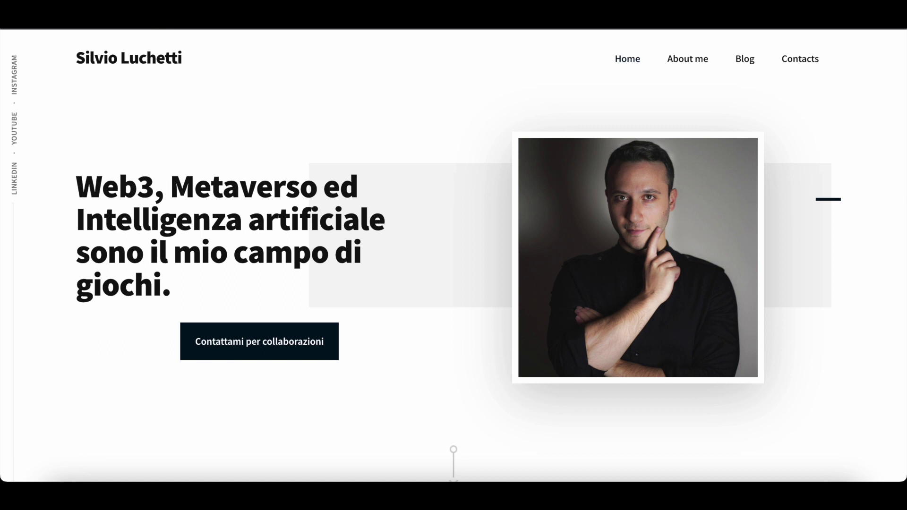
Search Google in a new tab for the site owner's YouTube channel and open the channel page.
key(ctrl+t)
text(silvio)
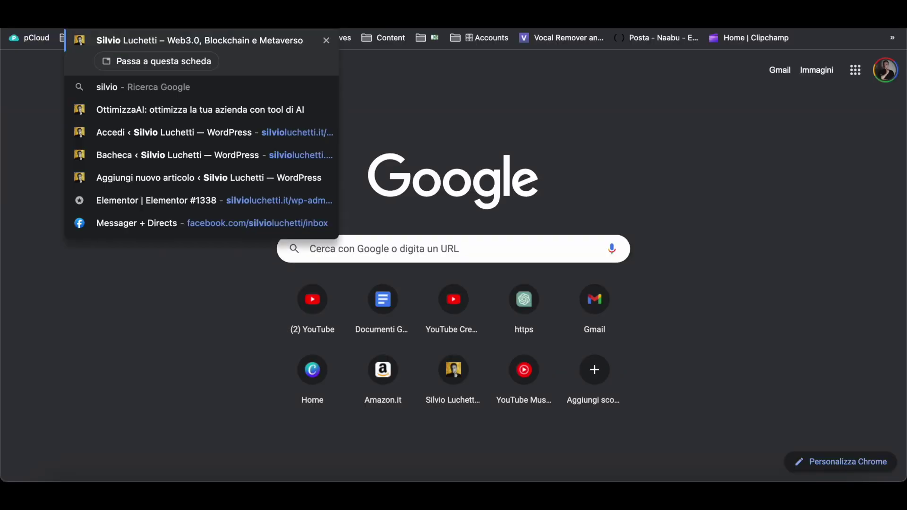
text( luchetti youtu)
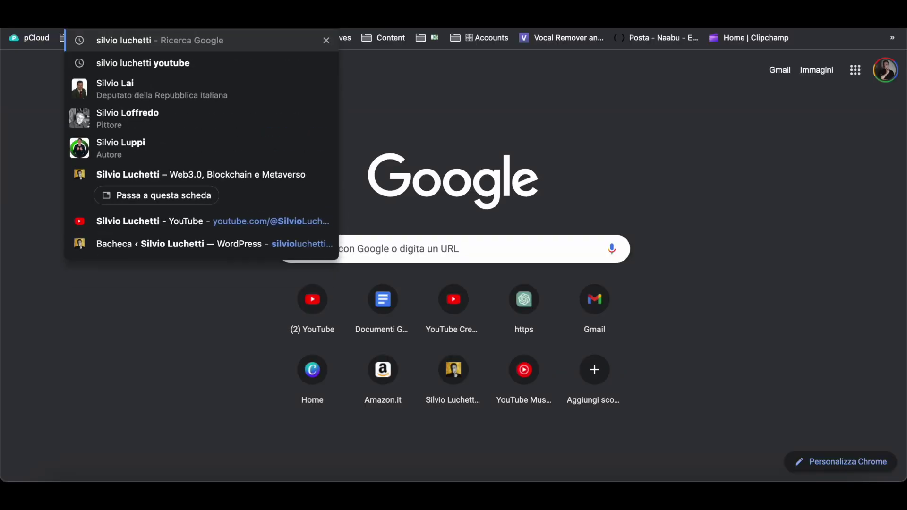
text(be)
key(Return)
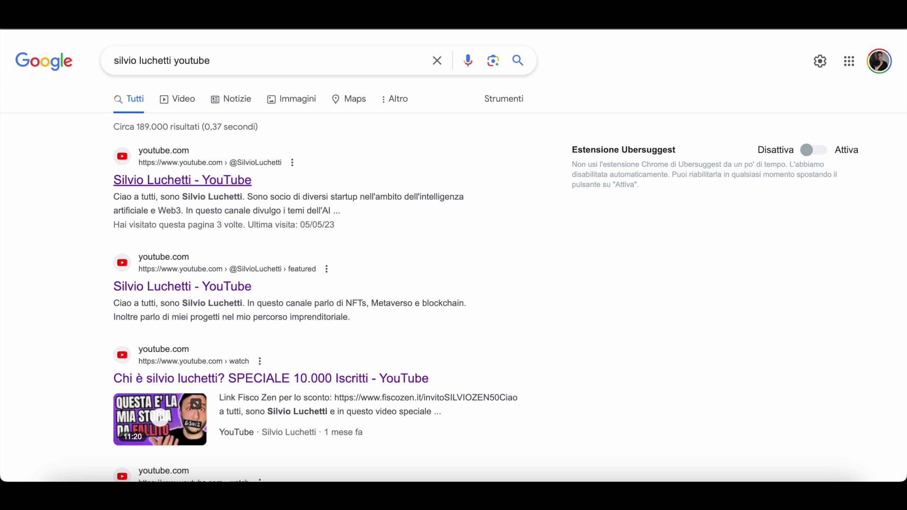
click(182, 180)
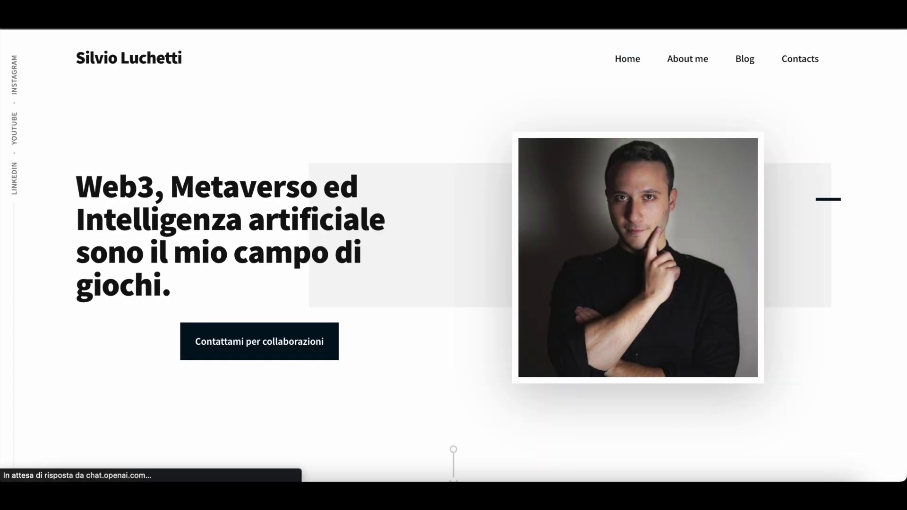
Send ChatGPT "Analizza questo canale youtube:" with the channel's URL and the question "quali sono dei futuri video che potrebbe fare?".
text(Analizza questo canale youtube:)
text(https://www.youtube.com/@SilvioLuchetti)
key(shift+Return)
text(q)
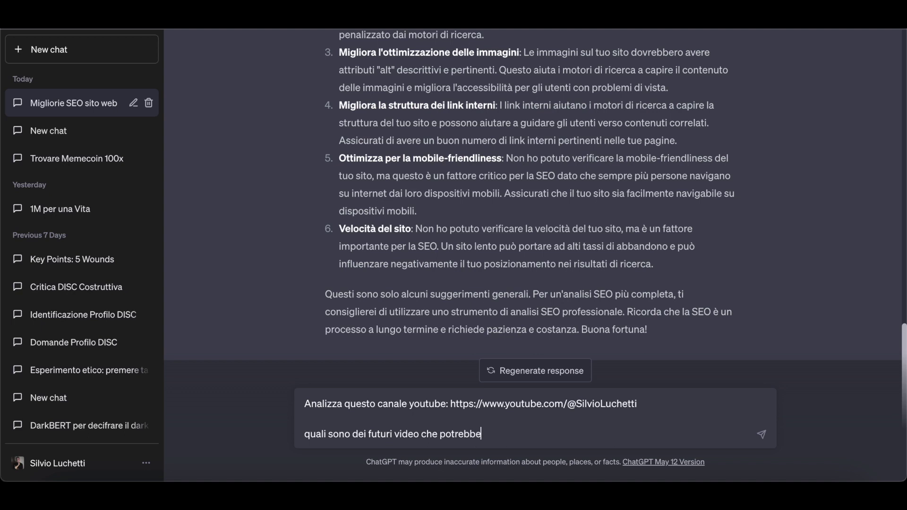
key(Return)
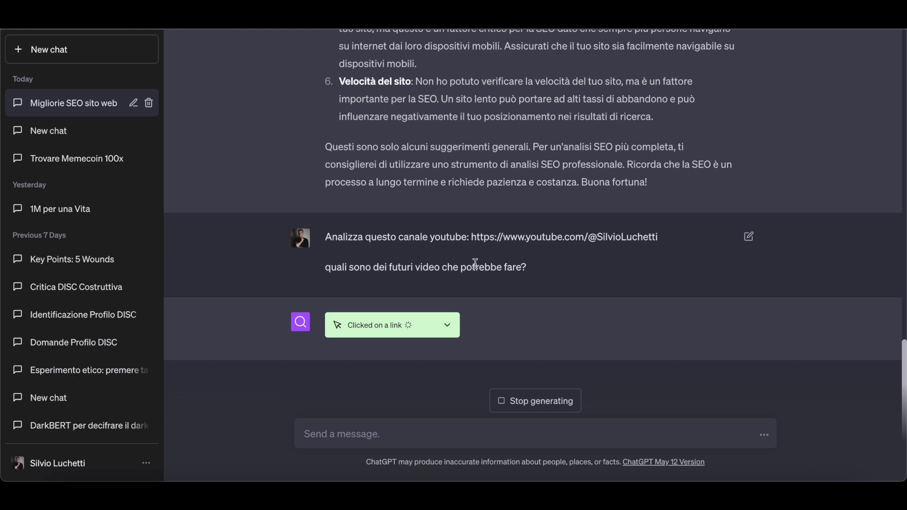
Reopen the recently closed YouTube channel to browse its uploaded videos, and read the future video topics suggested in ChatGPT's response.
click(447, 327)
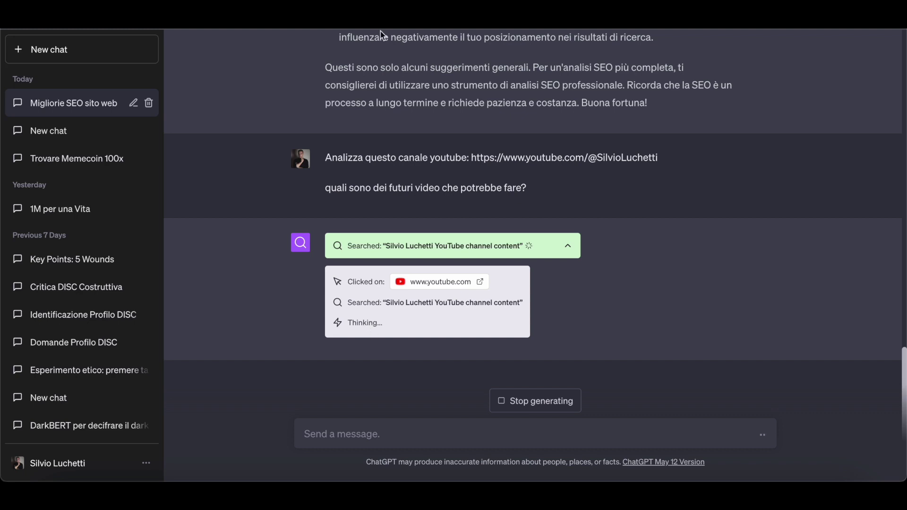
click(262, 16)
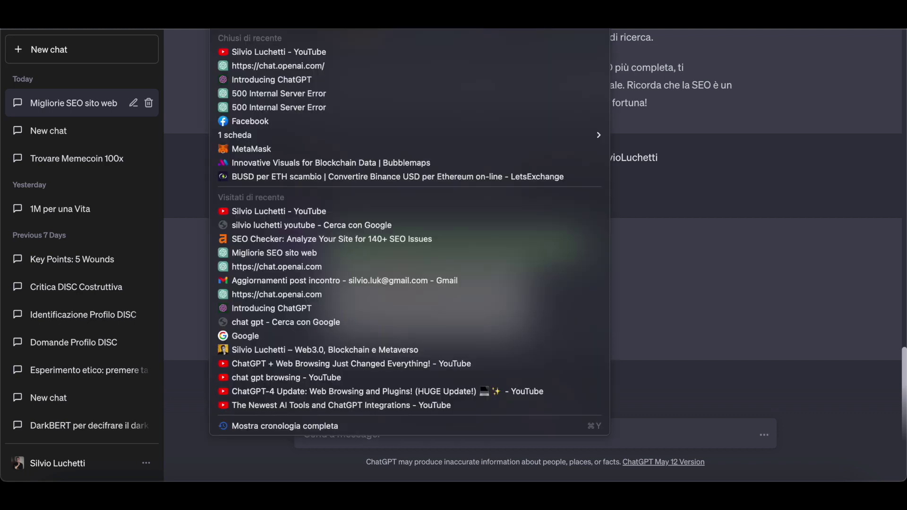
click(267, 52)
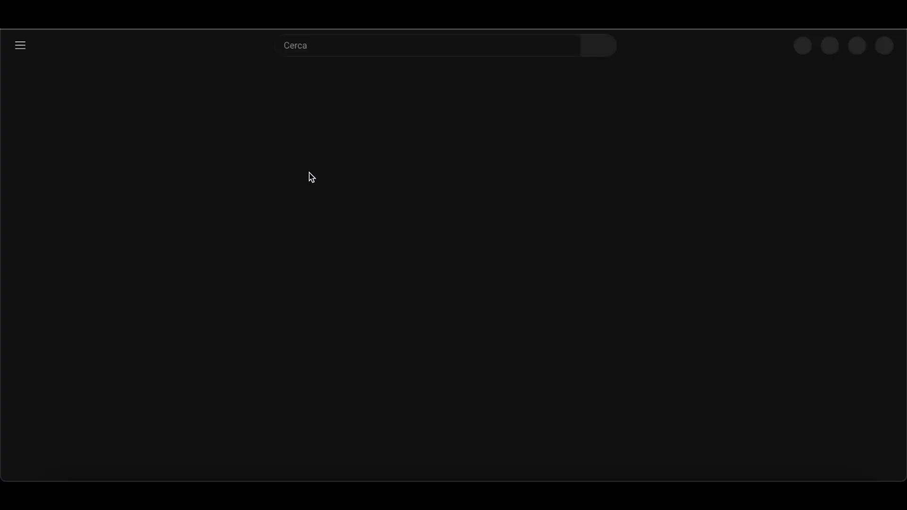
click(253, 290)
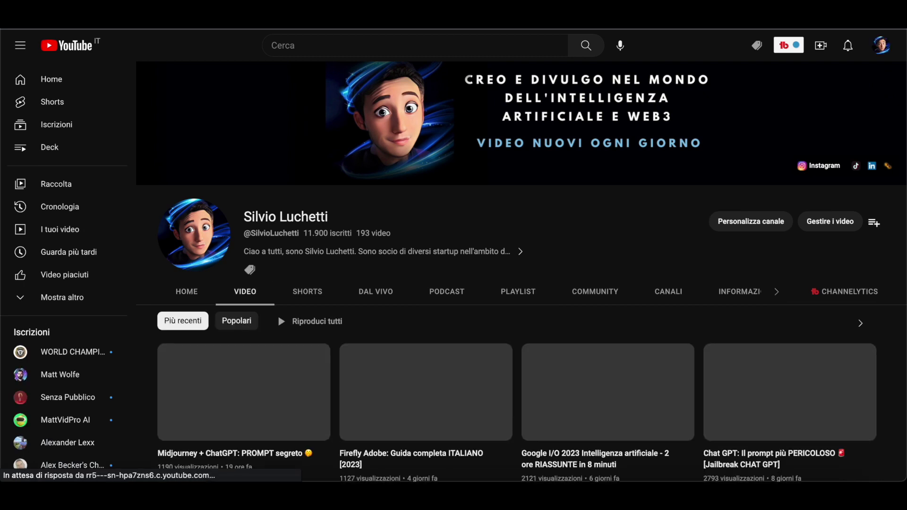
scroll(336, 224, down, 9)
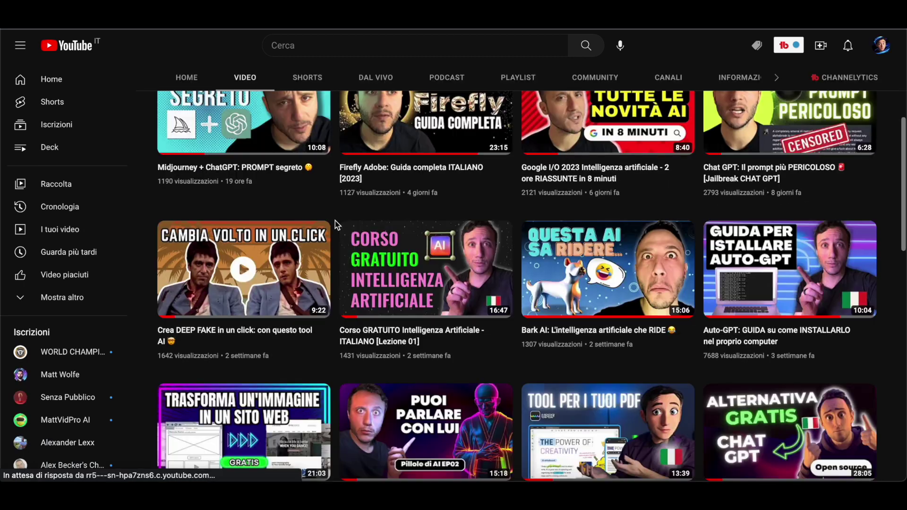
scroll(335, 220, down, 2)
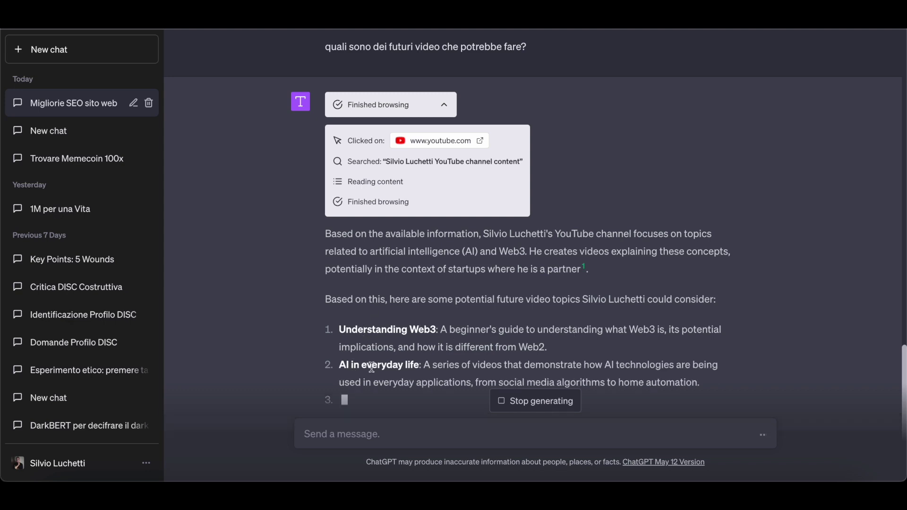
scroll(454, 378, down, 2)
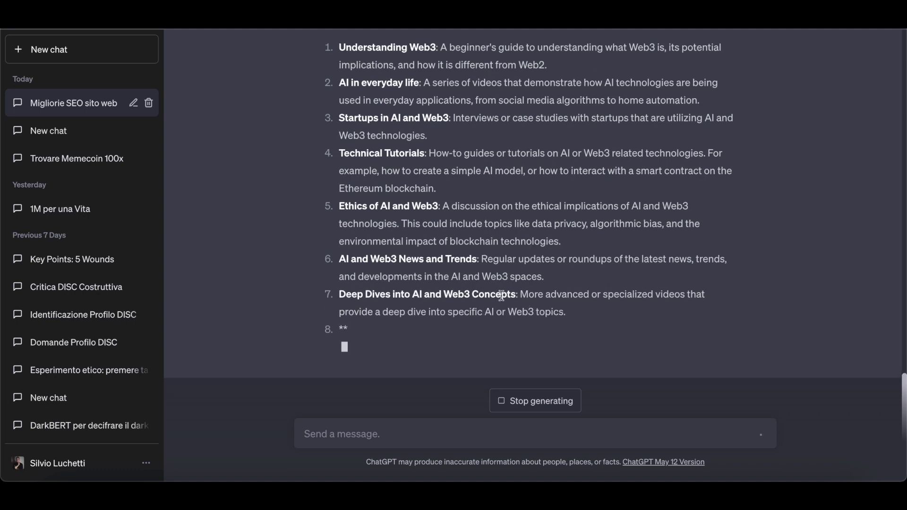
In a new GPT-4 Browsing chat, send "Cerca le ultime notizie nell'ambito dell'intelligenza a rtificiale e suggeriscimi un video da fare creando lo script".
click(353, 434)
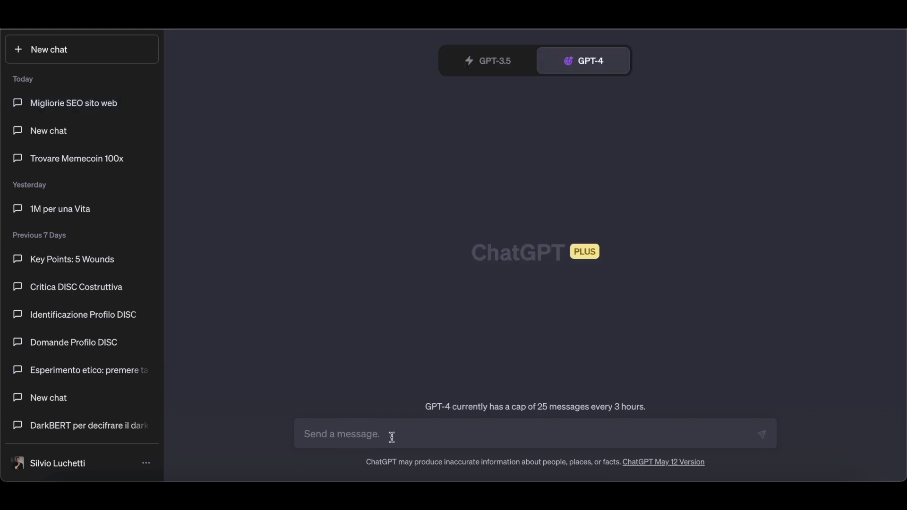
text(Cer)
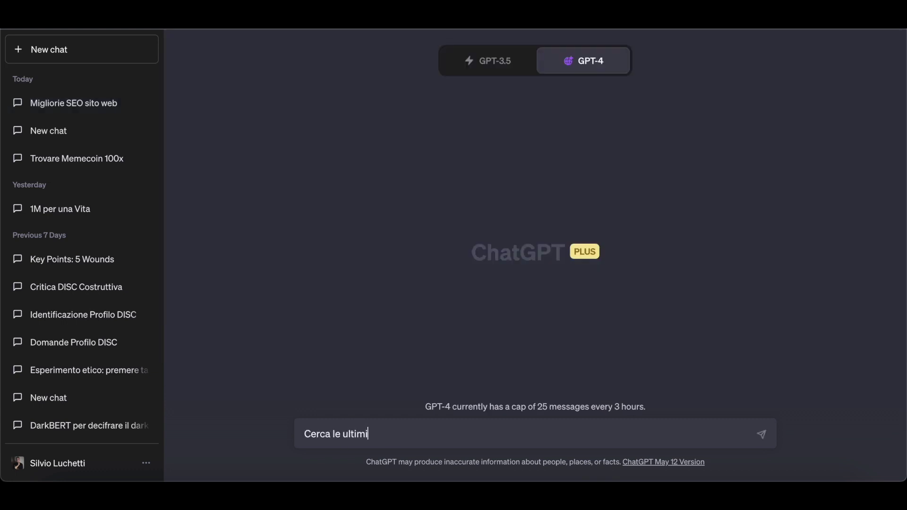
text(ca le ultime notizie nell'ambito dell'intelligenza a rtificiale e su)
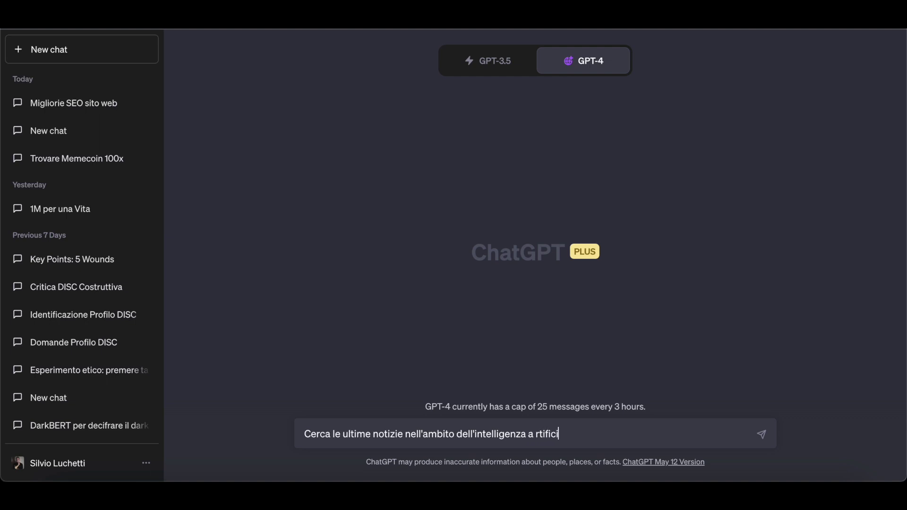
text(ggeriscimi un video)
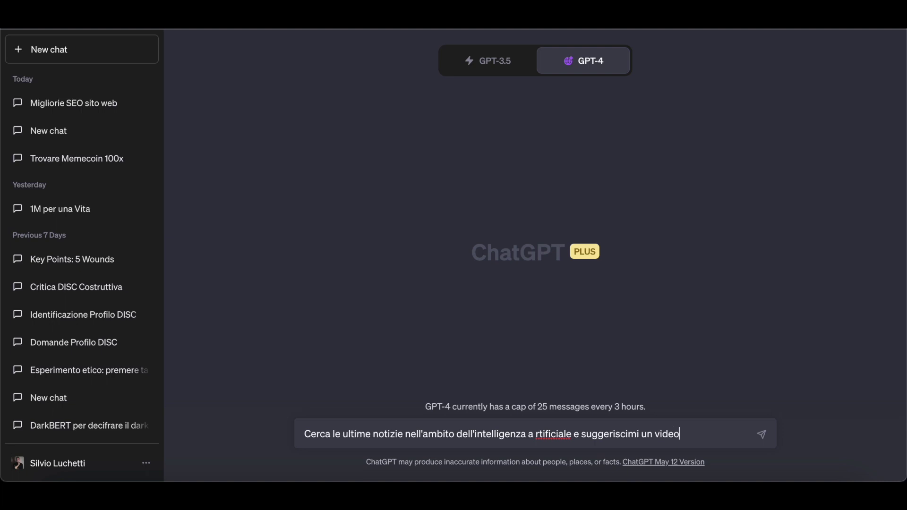
text( da fare creando lo scri)
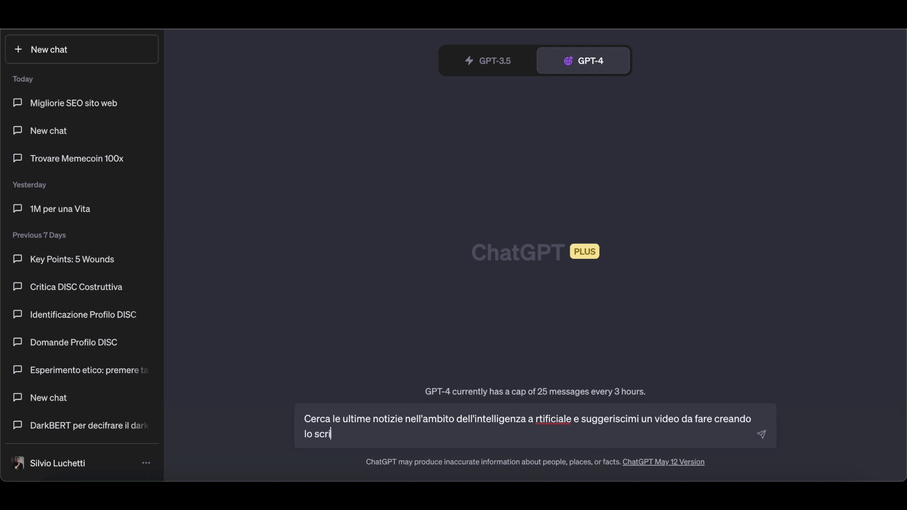
text(pt)
key(Return)
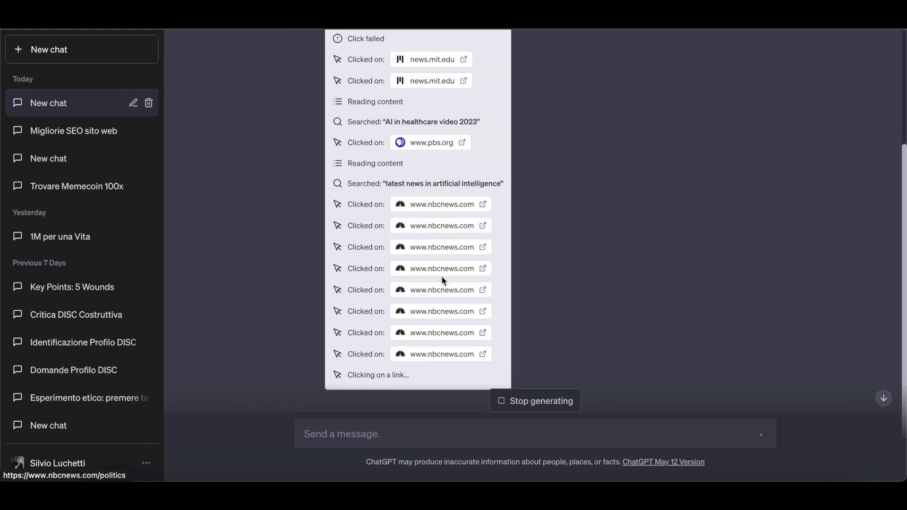
Review the searches and sites listed in the browsing details, and stop the generation of the video script.
scroll(443, 279, up, 2)
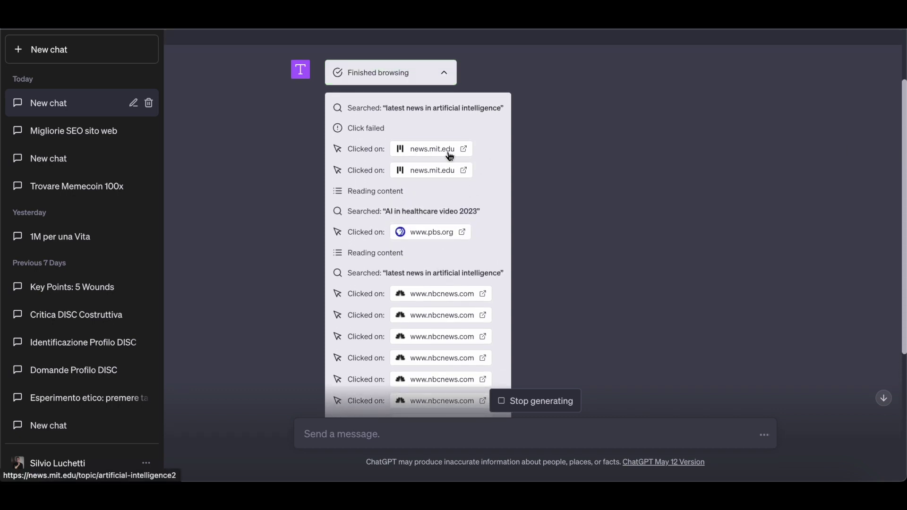
scroll(421, 208, down, 5)
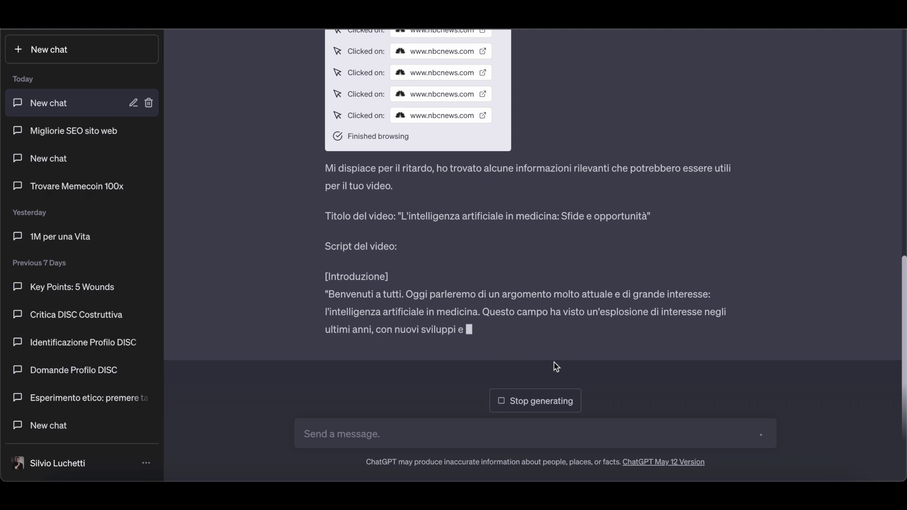
click(552, 406)
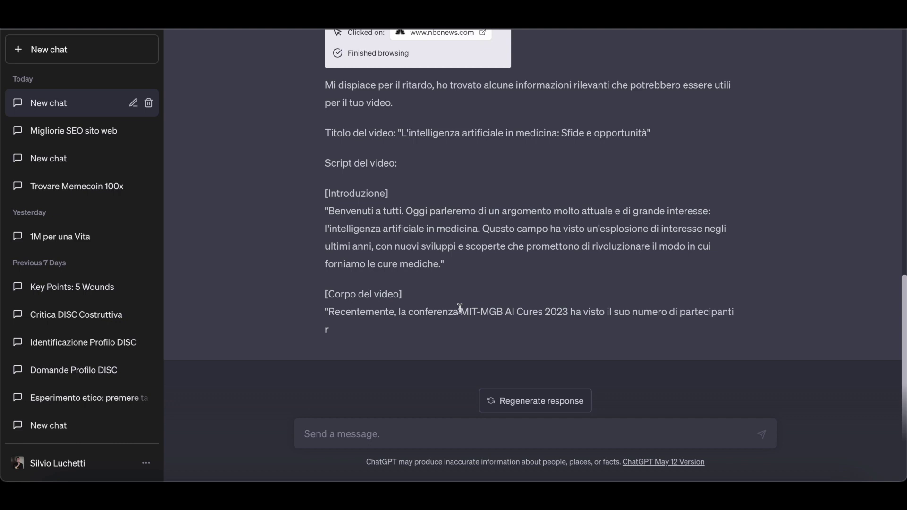
scroll(480, 290, up, 5)
scroll(480, 286, up, 6)
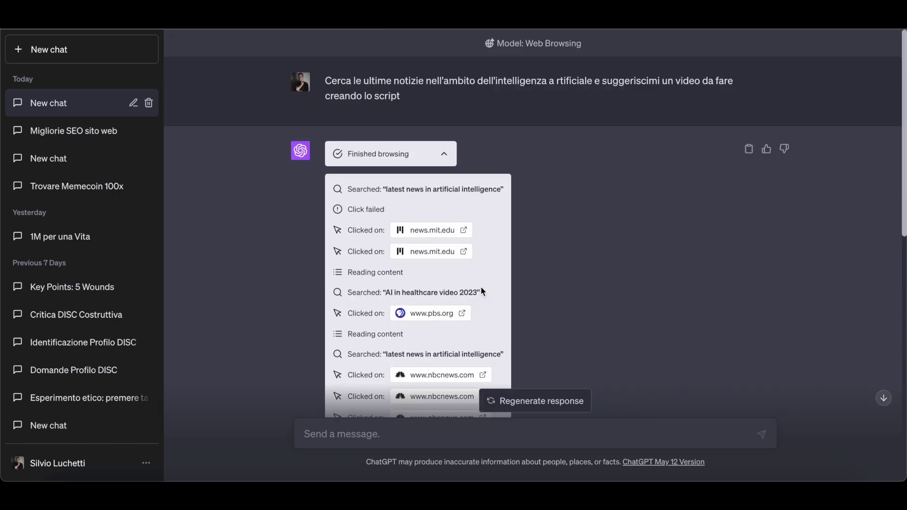
scroll(480, 286, down, 11)
scroll(481, 287, up, 6)
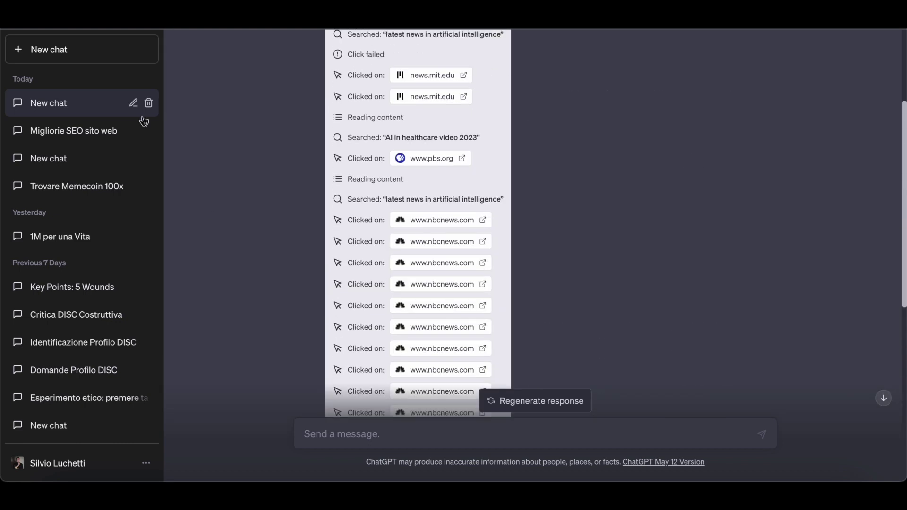
Start a new chat using GPT-4 with the Browsing beta.
click(107, 52)
click(586, 62)
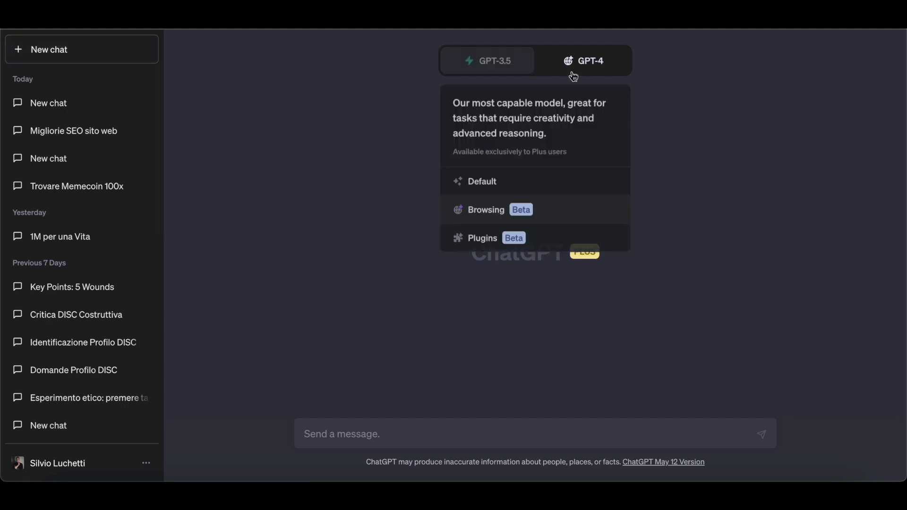
click(538, 212)
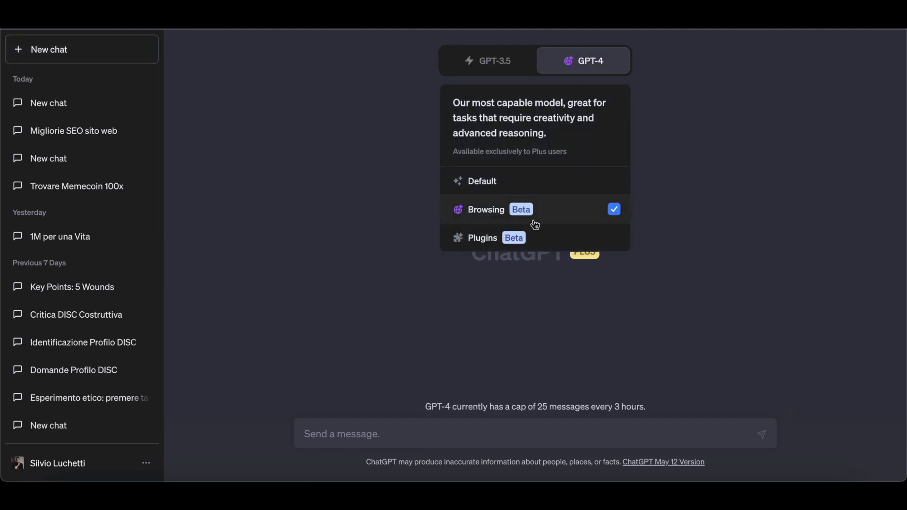
click(370, 428)
text(Anali)
key(ctrl+a)
text(Fam)
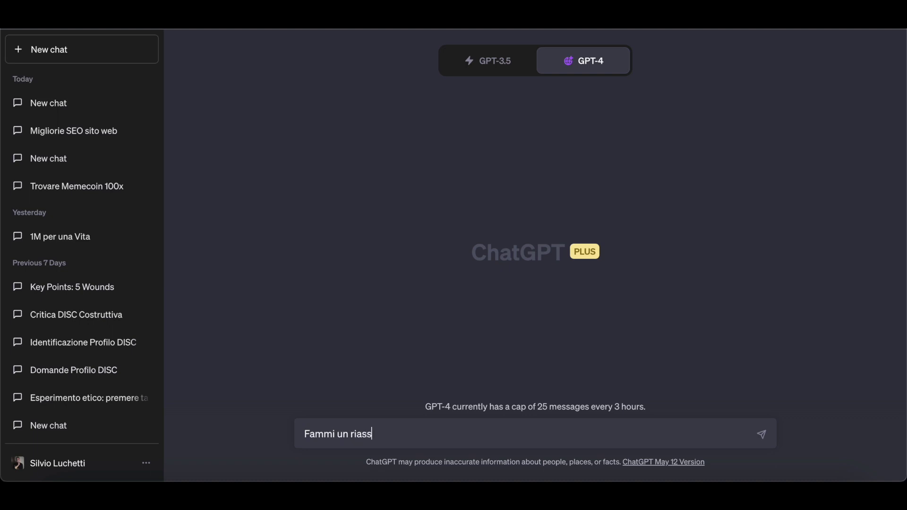
text(mi un riassunto di questo articolo:)
text(https://www.ibm.com/topics/artificial-intelligence-medicine)
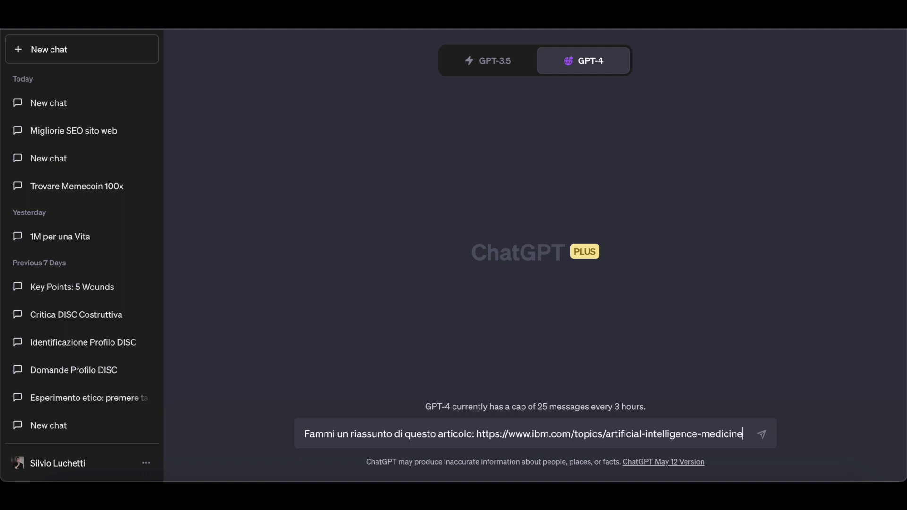
key(Return)
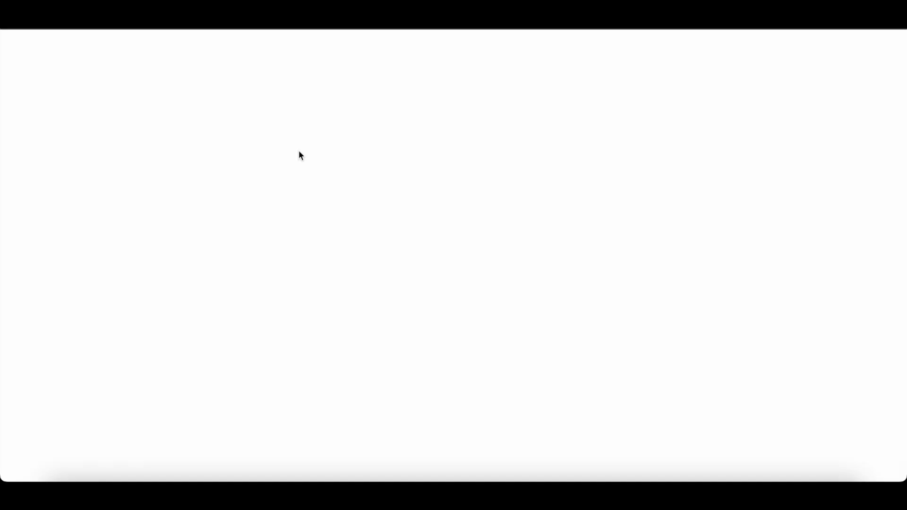
Open the article "Google I/O 2023: tutte le novità in ambito intelligenza artificiale" on the site owner's blog.
scroll(454, 314, down, 10)
scroll(455, 317, down, 5)
scroll(455, 318, up, 4)
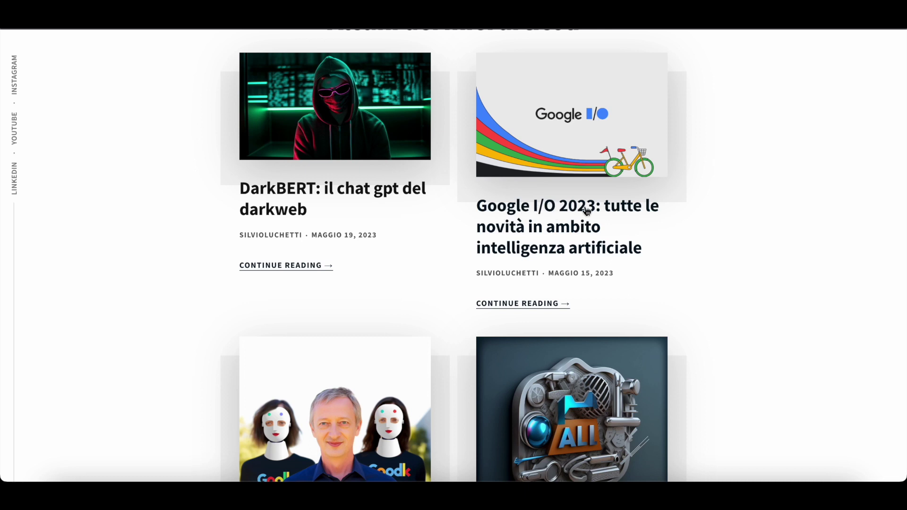
click(546, 212)
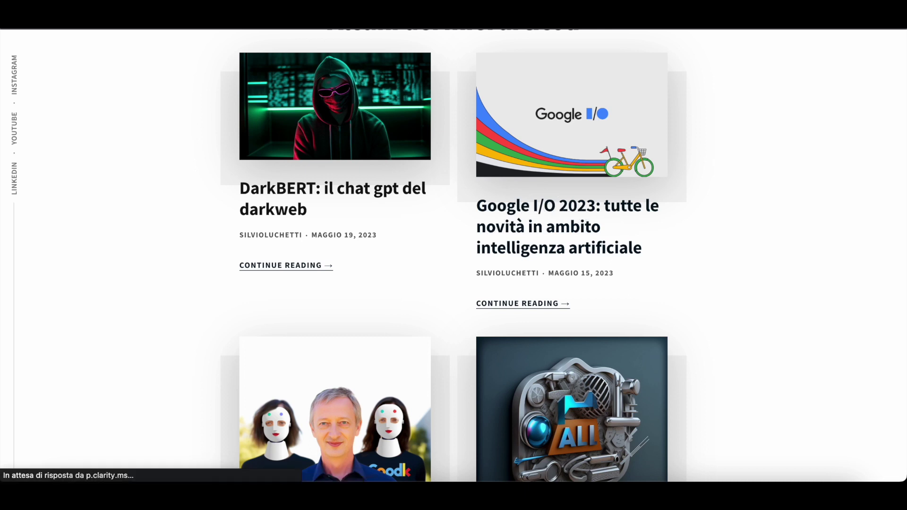
Send ChatGPT "fammi un riassunto di questo articolo:" with the Google I/O 2023 blog article's URL, and expand the browsing details.
key(super+Left)
text(fammi un riass)
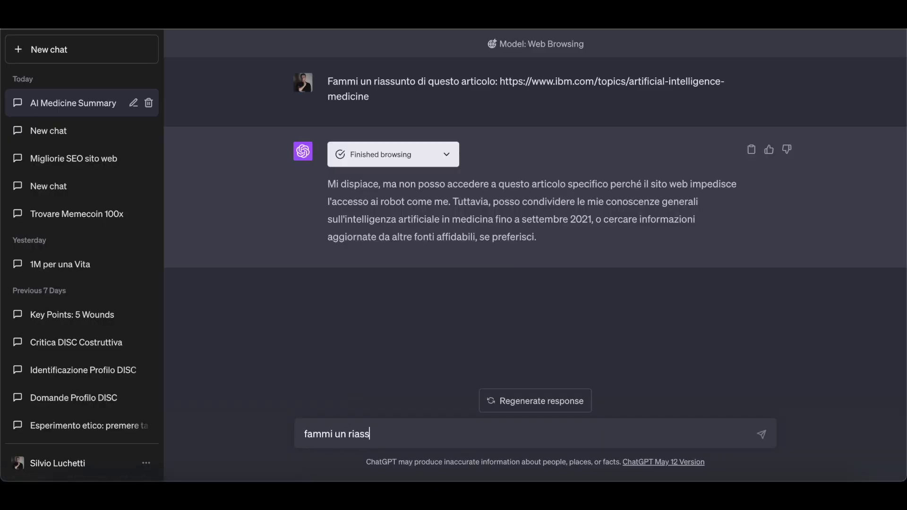
text(unto di questo articolo:)
text(https://silvioluchetti.it/2023/05/15/google-i-o-2023-tutte-le-novita-in-ambito-intelligenza-artificiale/)
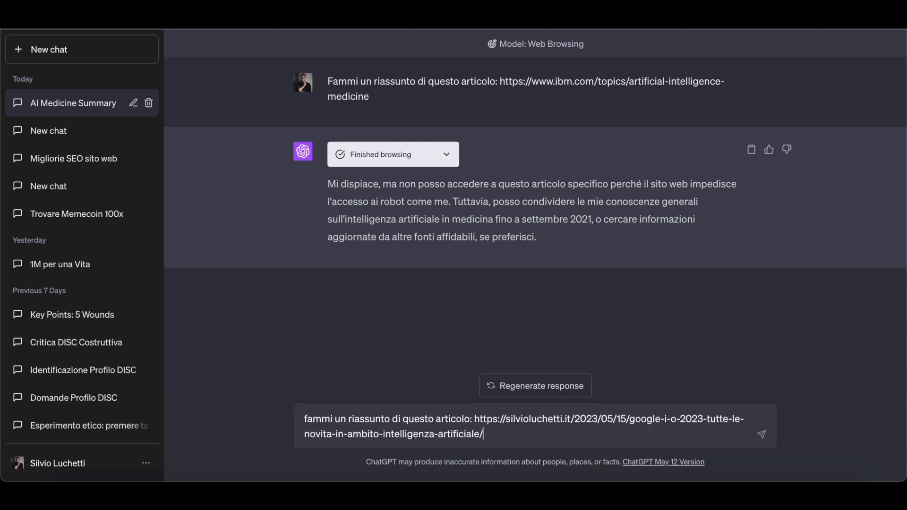
key(Return)
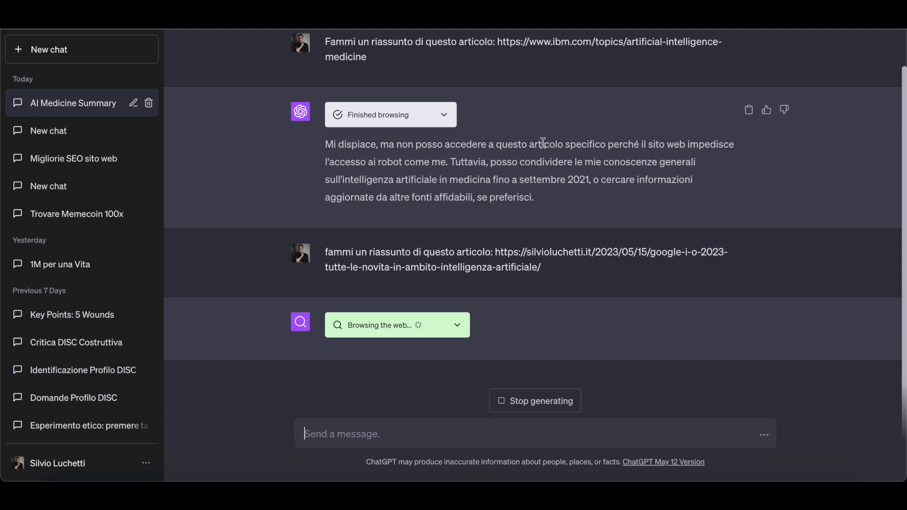
click(457, 330)
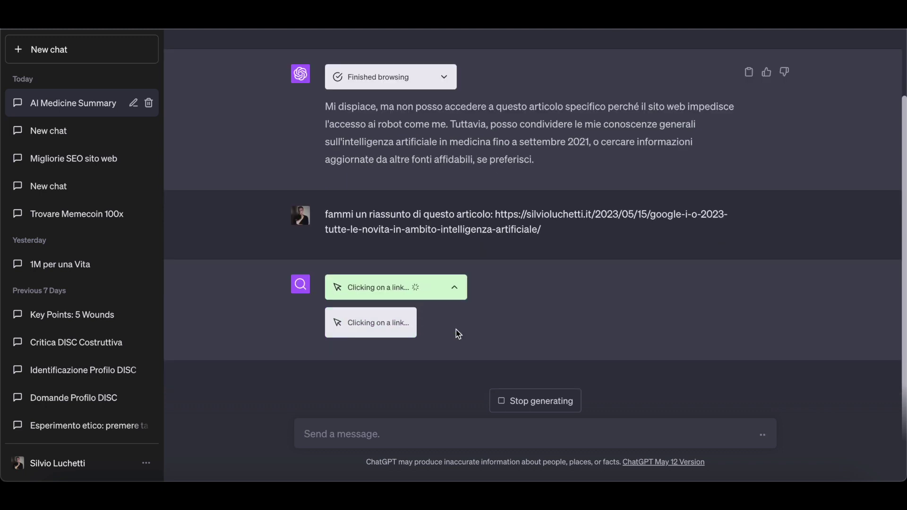